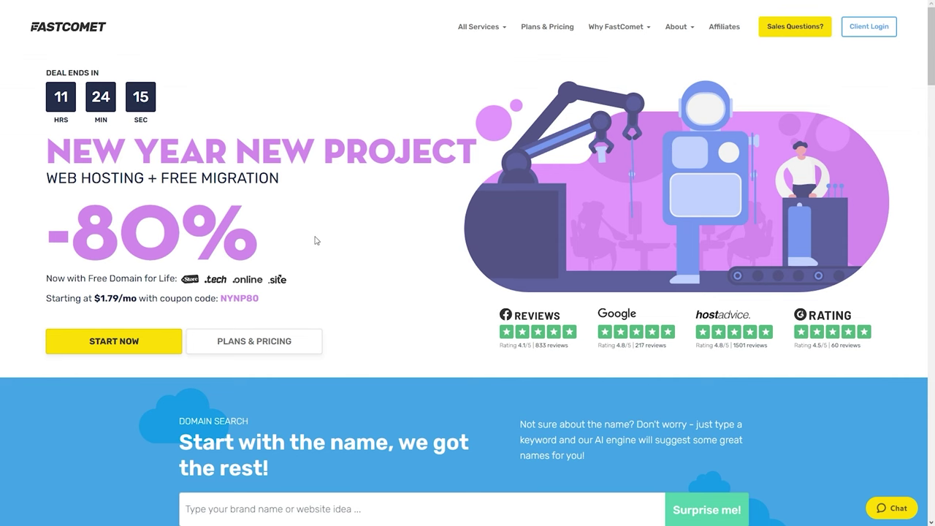
Open FastComet's hosting plans and pricing and examine the features of the Shared Hosting plans
{"action": "left_click", "coordinate": [276, 342]}
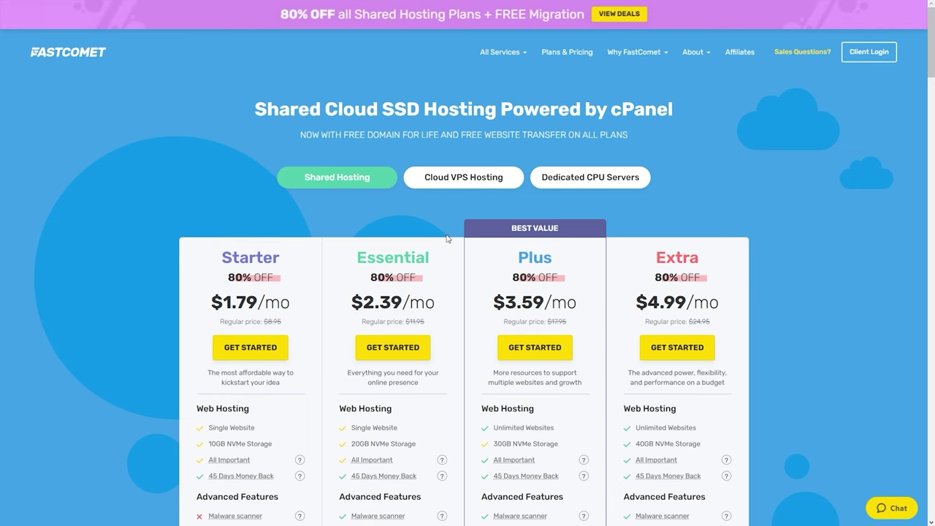
{"action": "scroll", "coordinate": [456, 245], "scroll_direction": "down", "scroll_amount": 7}
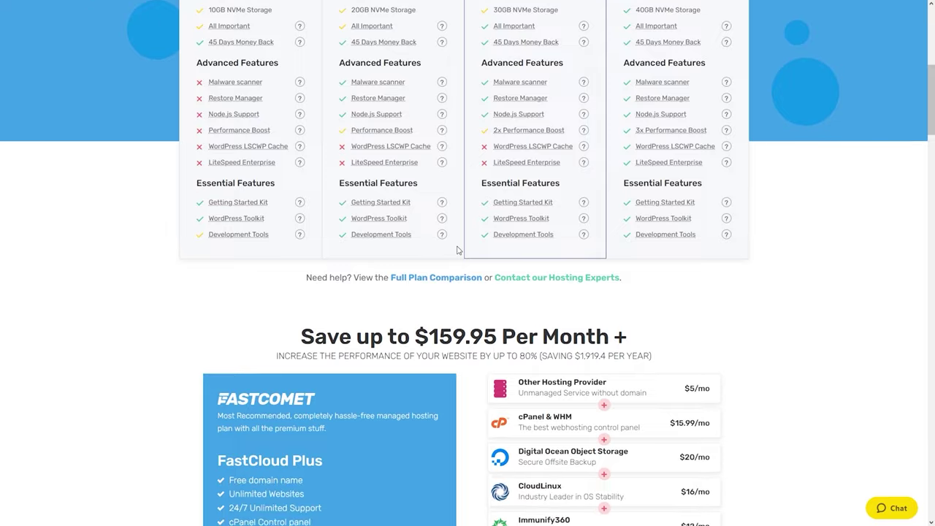
{"action": "scroll", "coordinate": [457, 251], "scroll_direction": "down", "scroll_amount": 3}
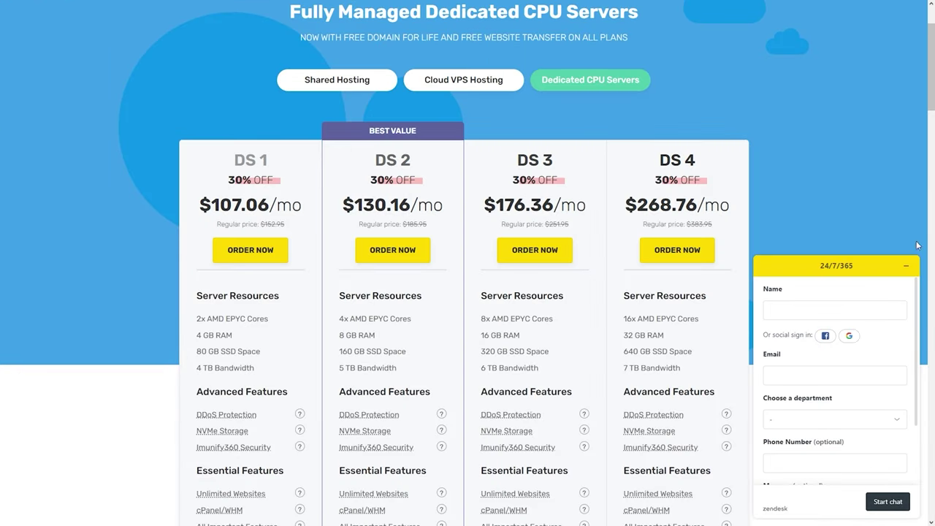
{"action": "left_click", "coordinate": [906, 269]}
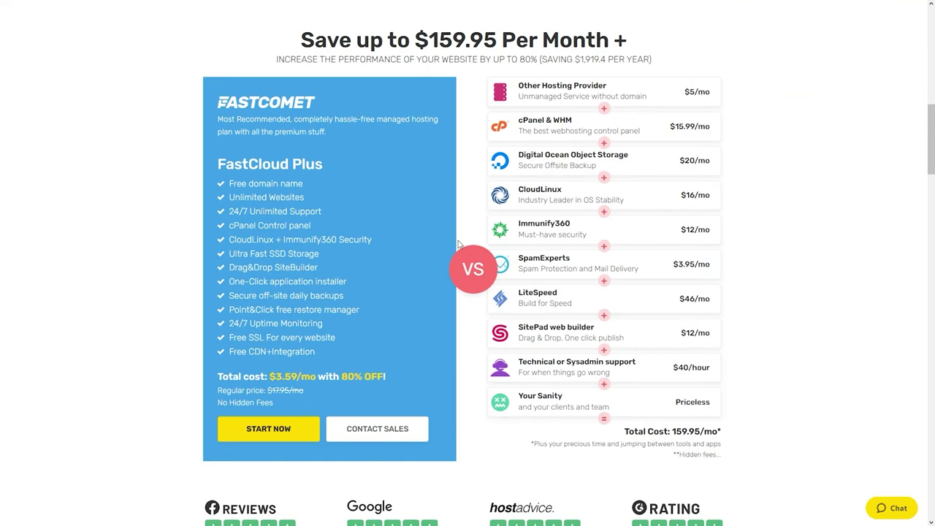
{"action": "scroll", "coordinate": [458, 244], "scroll_direction": "up", "scroll_amount": 9}
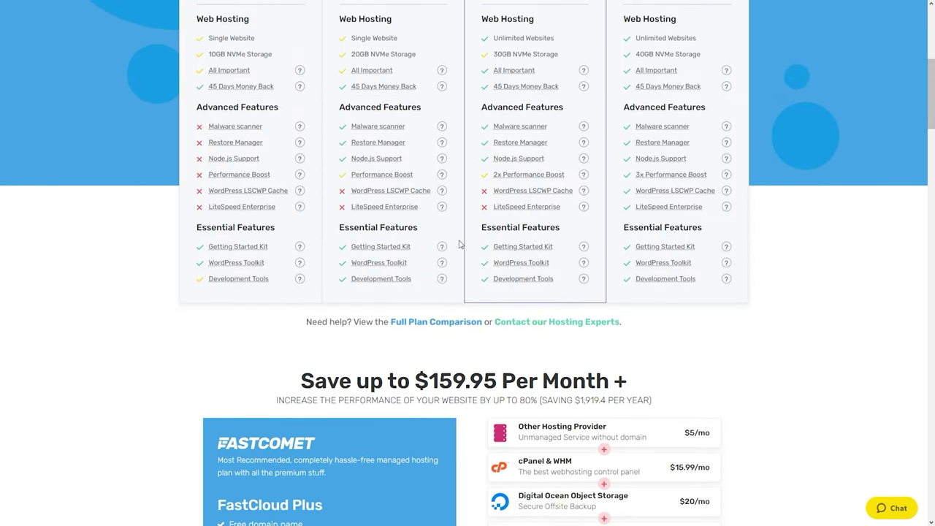
{"action": "scroll", "coordinate": [458, 111], "scroll_direction": "up", "scroll_amount": 2}
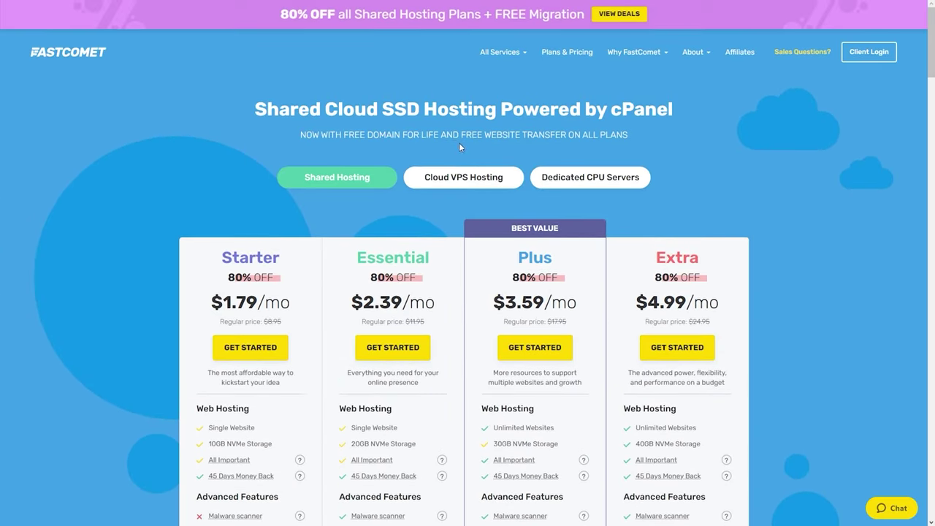
Examine the FastComet Cloud VPS Hosting and Dedicated CPU Servers plans, including the customer testimonials
{"action": "left_click", "coordinate": [441, 177]}
{"action": "scroll", "coordinate": [532, 214], "scroll_direction": "down", "scroll_amount": 1}
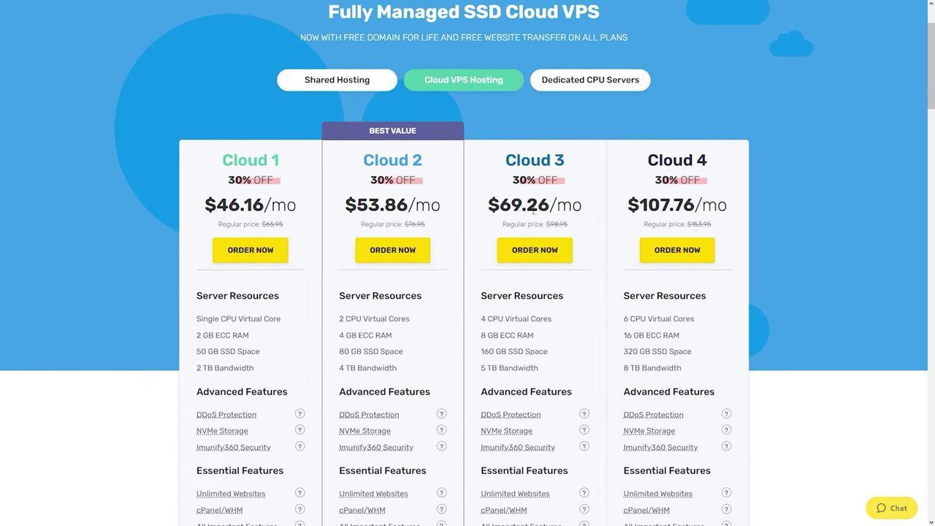
{"action": "left_click", "coordinate": [590, 86]}
{"action": "scroll", "coordinate": [567, 208], "scroll_direction": "down", "scroll_amount": 10}
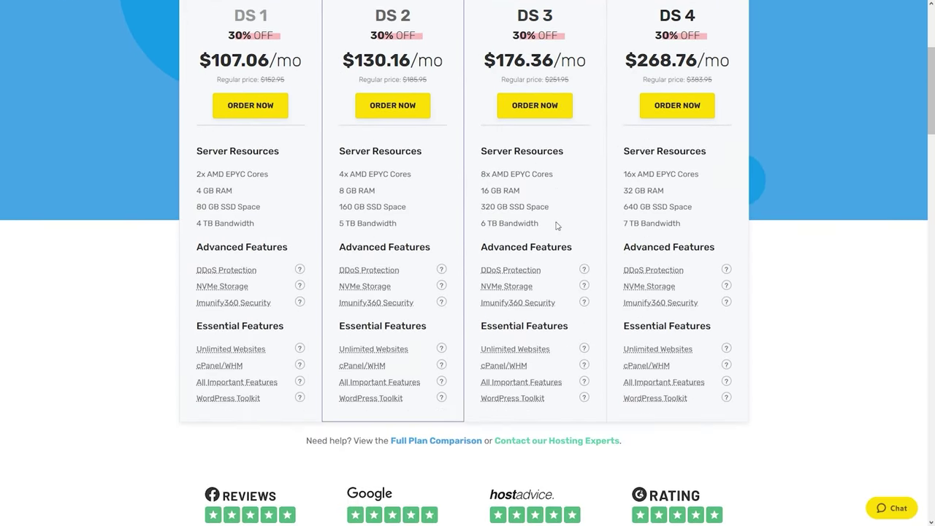
{"action": "scroll", "coordinate": [124, 257], "scroll_direction": "down", "scroll_amount": 4}
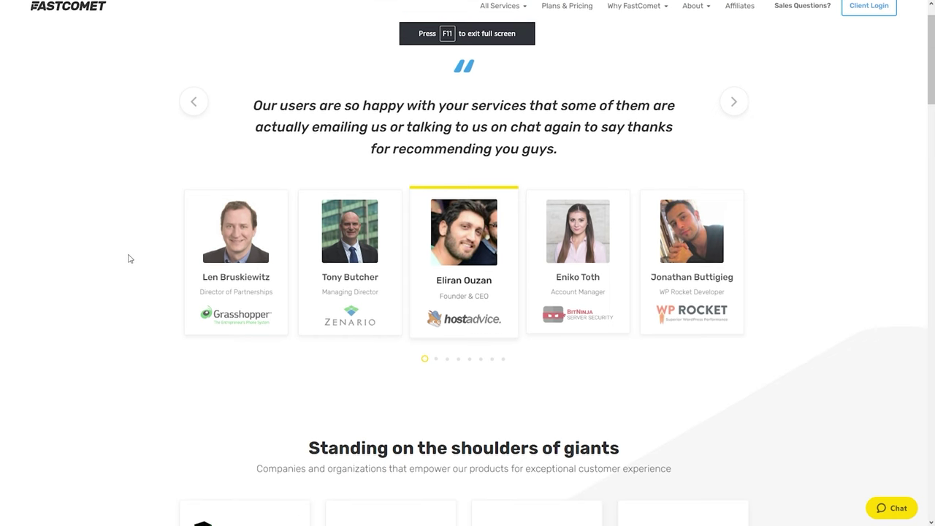
{"action": "scroll", "coordinate": [134, 263], "scroll_direction": "down", "scroll_amount": 6}
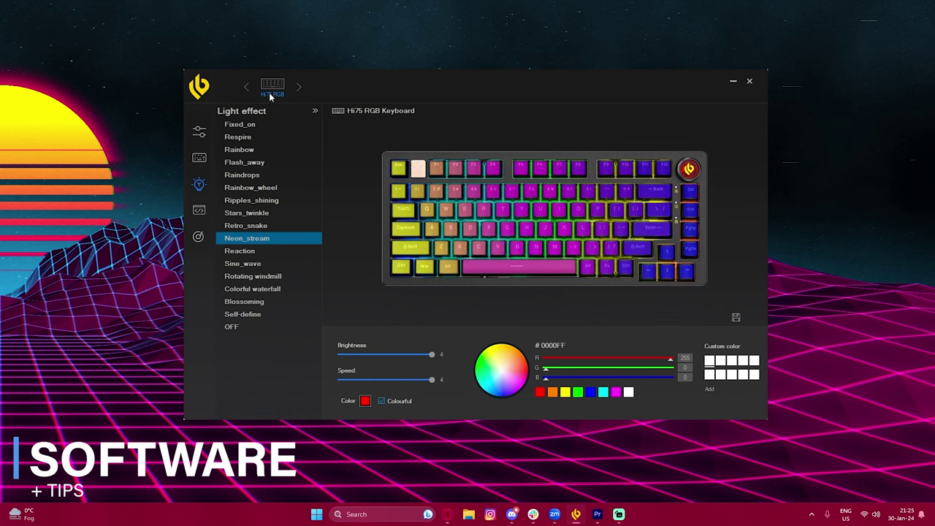
In the Hi75 RGB keyboard software, review the global settings from Device Info to Reset, and the key assignments
{"action": "left_click", "coordinate": [200, 132]}
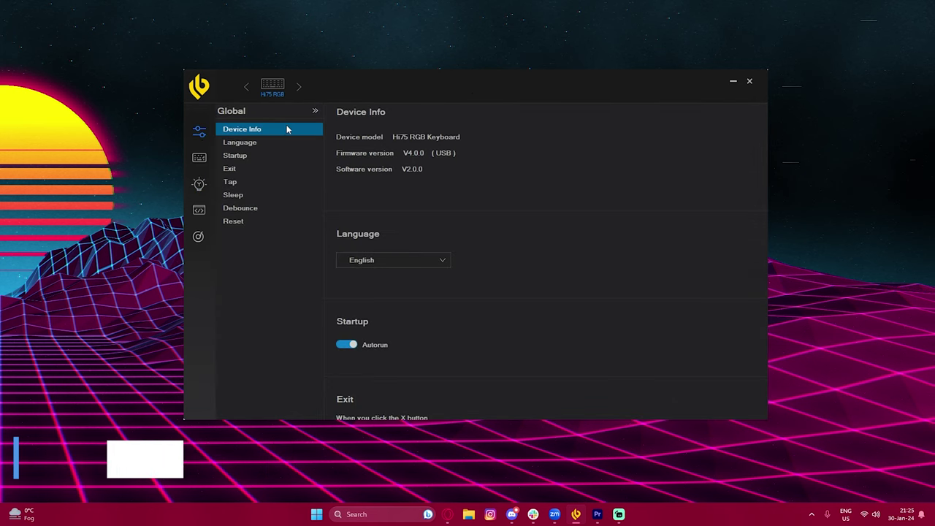
{"action": "scroll", "coordinate": [507, 233], "scroll_direction": "down", "scroll_amount": 2}
{"action": "scroll", "coordinate": [508, 236], "scroll_direction": "down", "scroll_amount": 2}
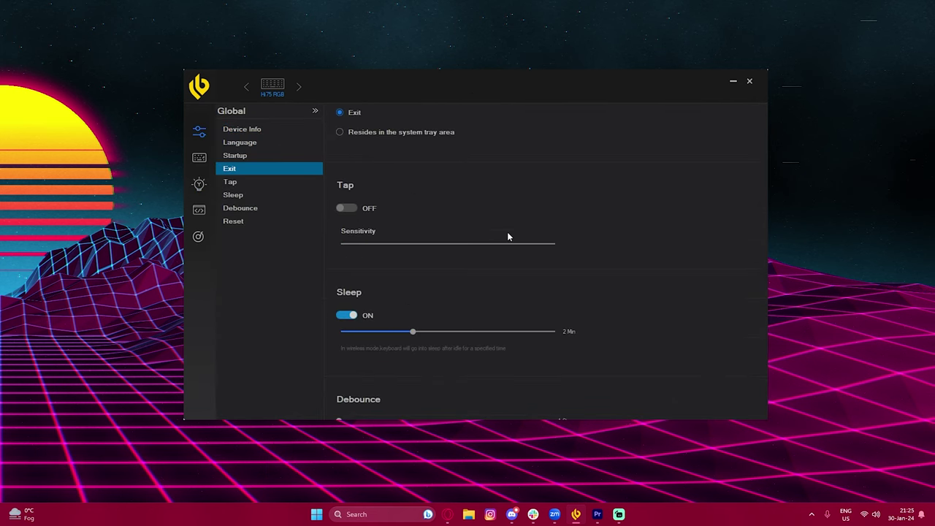
{"action": "scroll", "coordinate": [508, 235], "scroll_direction": "down", "scroll_amount": 2}
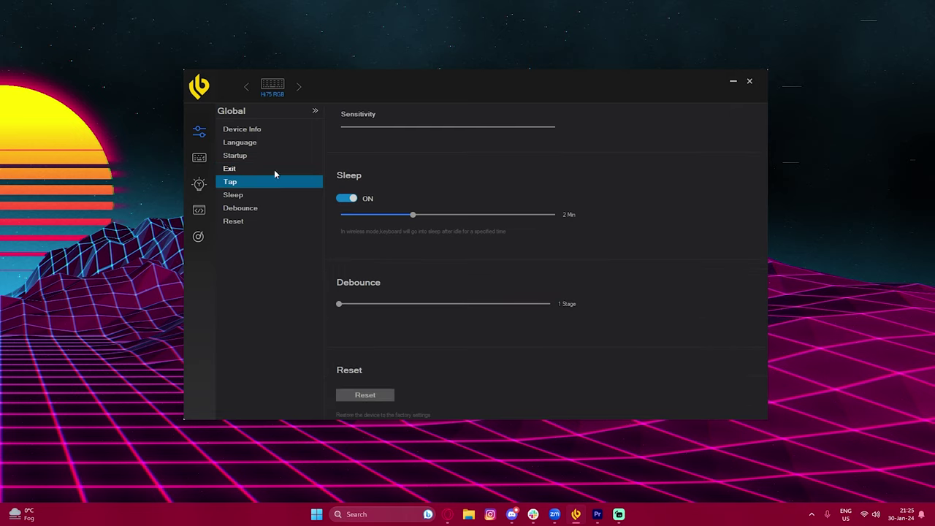
{"action": "scroll", "coordinate": [481, 199], "scroll_direction": "down", "scroll_amount": 2}
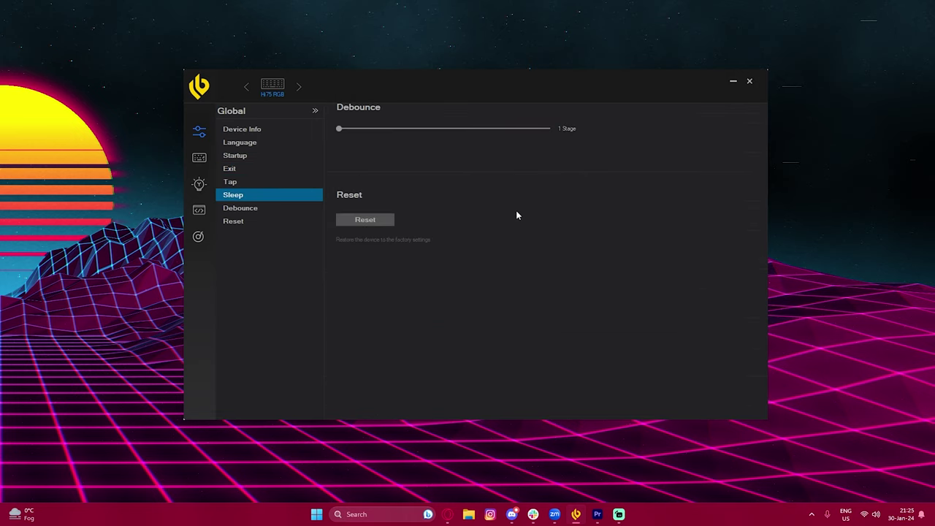
{"action": "scroll", "coordinate": [511, 213], "scroll_direction": "up", "scroll_amount": 2}
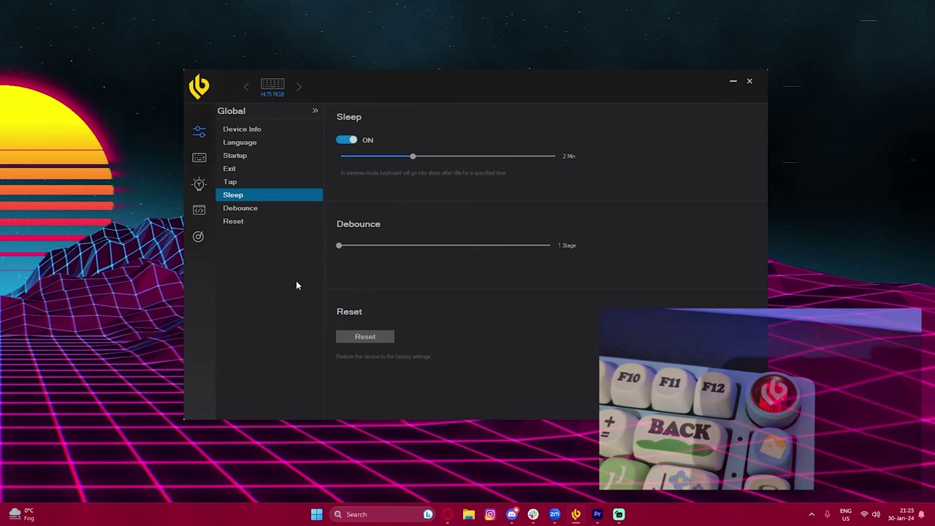
{"action": "left_click", "coordinate": [199, 159]}
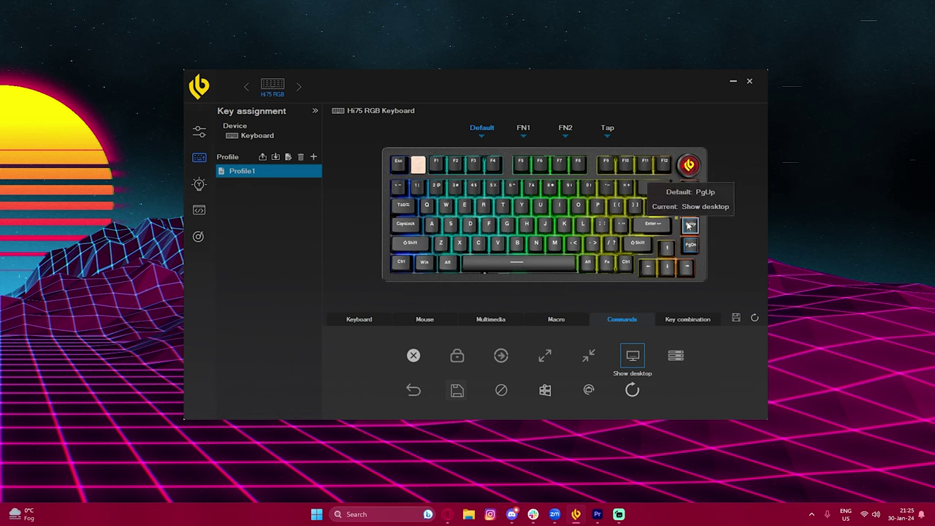
{"action": "left_click", "coordinate": [422, 217]}
Preview the Self-define and Blossoming light effects and set the keyboard's light effect to Colorful waterfall
{"action": "left_click", "coordinate": [198, 185]}
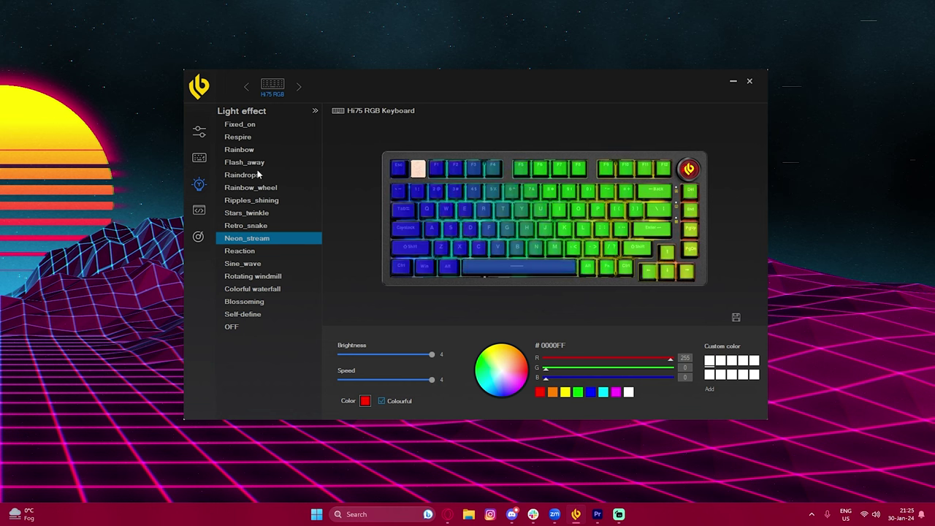
{"action": "left_click", "coordinate": [244, 315]}
{"action": "left_click", "coordinate": [260, 303]}
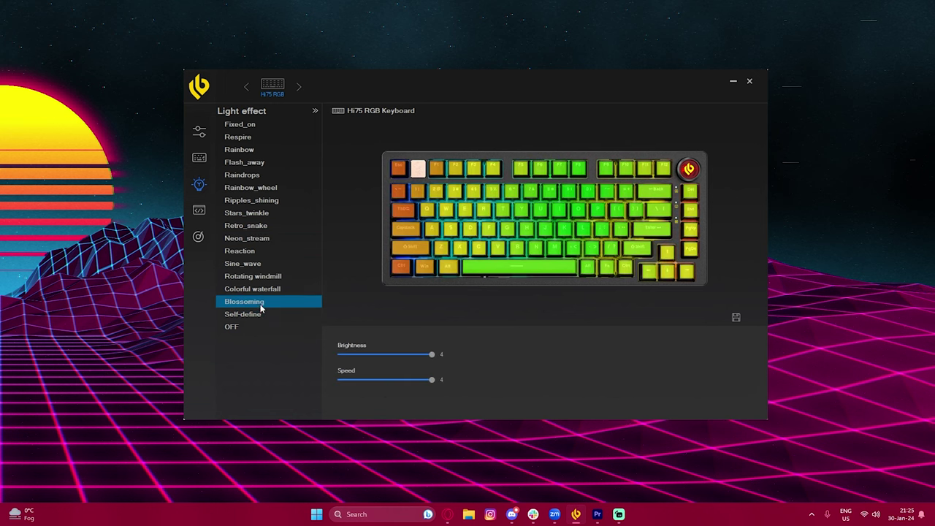
{"action": "left_click", "coordinate": [268, 289]}
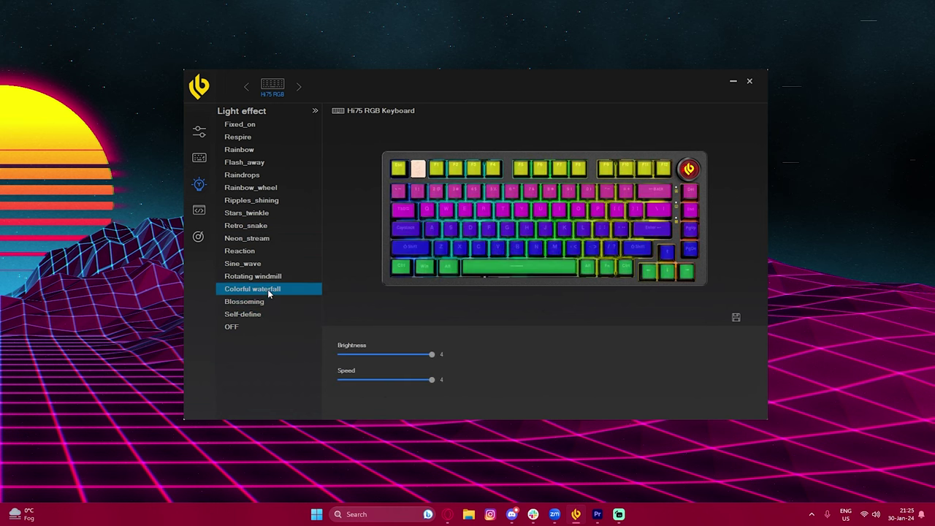
Create a new macro named dfsgsfsdf
{"action": "left_click", "coordinate": [199, 210]}
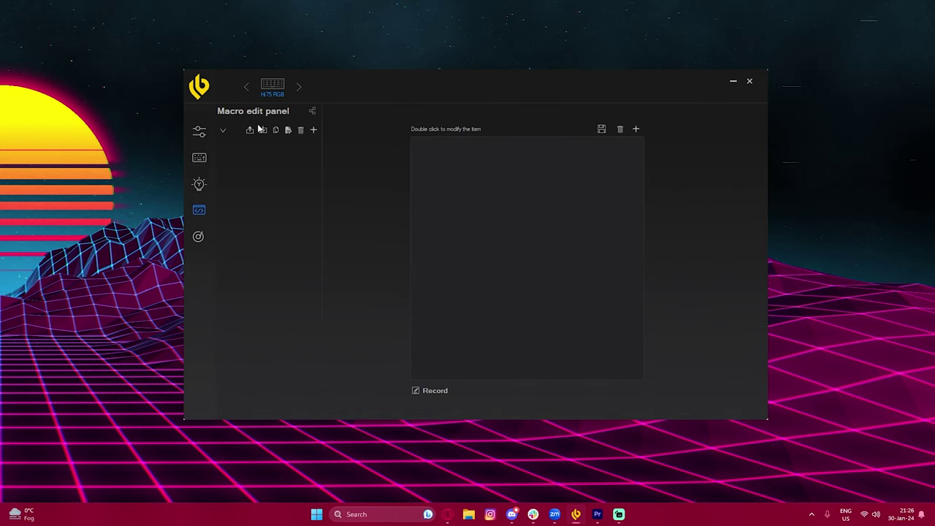
{"action": "left_click", "coordinate": [312, 130]}
{"action": "left_click", "coordinate": [325, 136]}
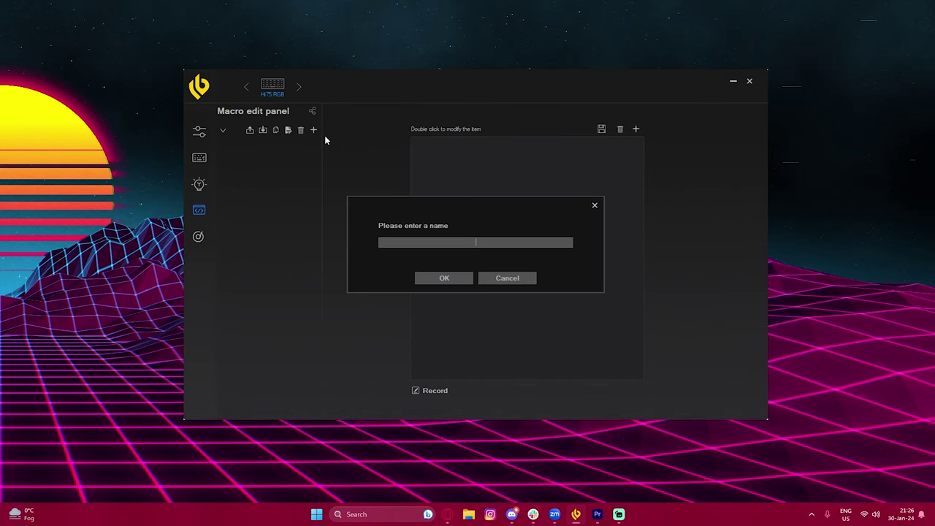
{"action": "type", "text": "dfsgsfsdf"}
{"action": "left_click", "coordinate": [444, 278]}
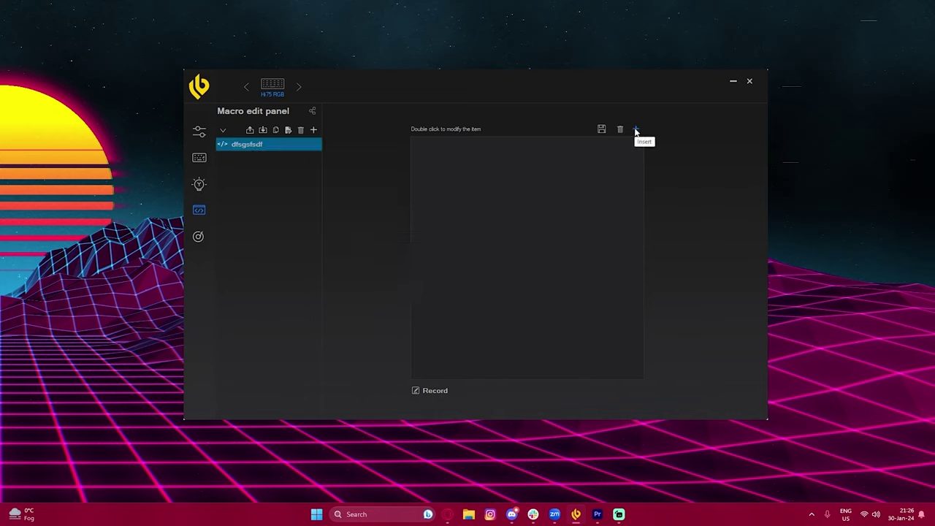
Preview the sound-reactive light effects from Raining like silk upward, select Audio dance - soft, and return to the global settings
{"action": "left_click", "coordinate": [197, 236]}
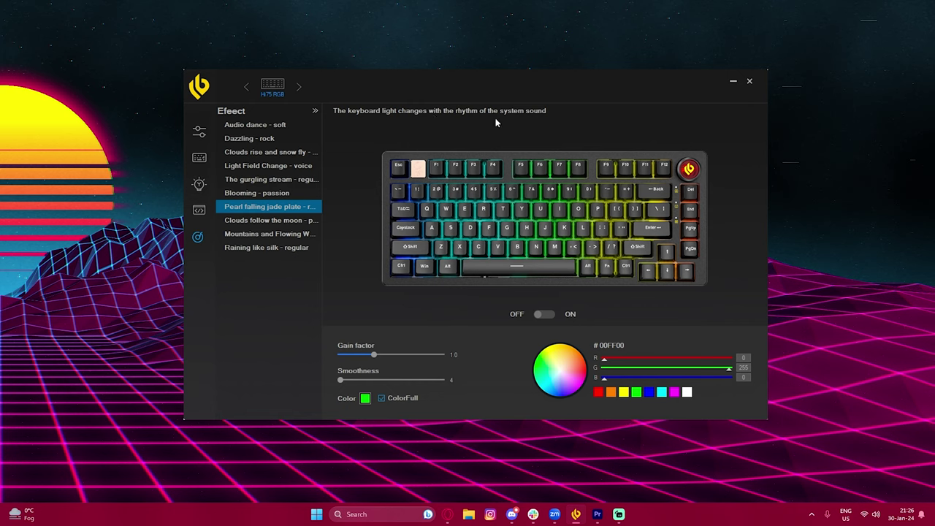
{"action": "left_click", "coordinate": [252, 248]}
{"action": "left_click", "coordinate": [262, 236]}
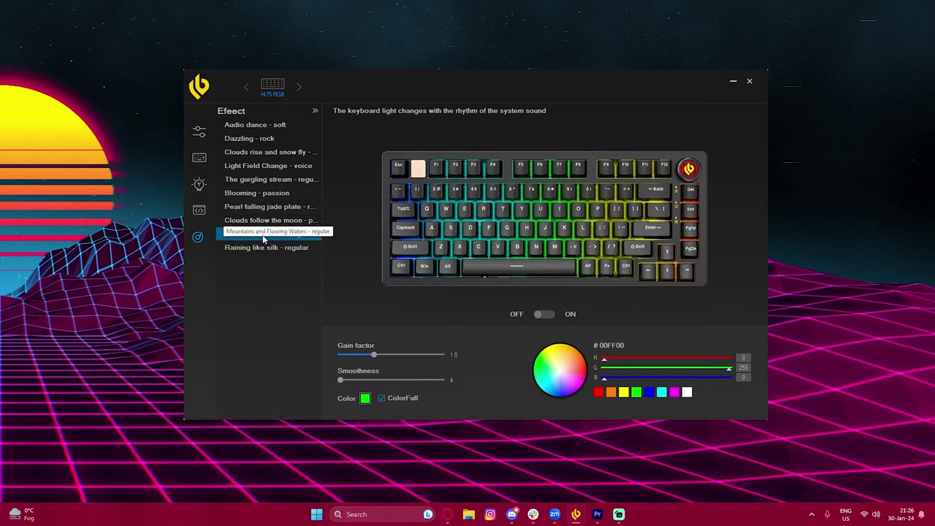
{"action": "left_click", "coordinate": [263, 221]}
{"action": "left_click", "coordinate": [263, 206]}
{"action": "left_click", "coordinate": [261, 193]}
{"action": "left_click", "coordinate": [260, 181]}
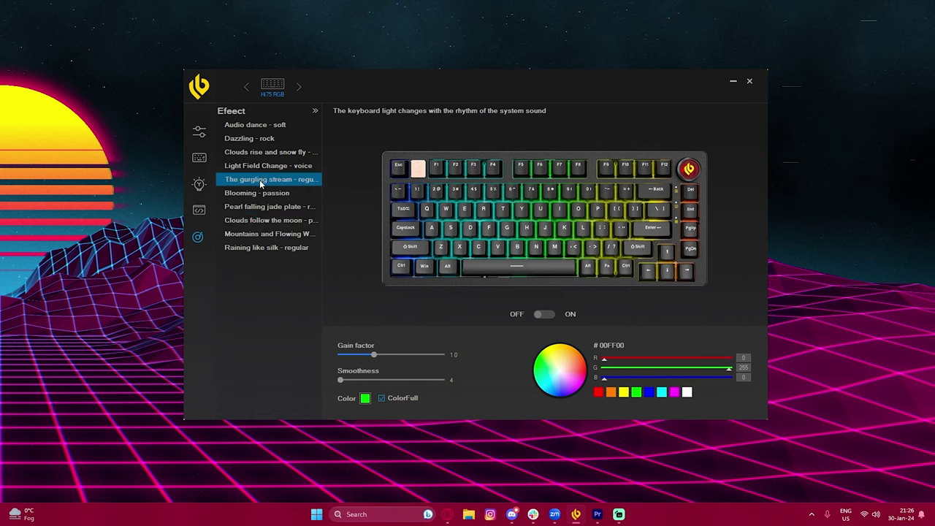
{"action": "left_click", "coordinate": [260, 166]}
{"action": "left_click", "coordinate": [259, 152]}
{"action": "left_click", "coordinate": [259, 139]}
{"action": "left_click", "coordinate": [258, 125]}
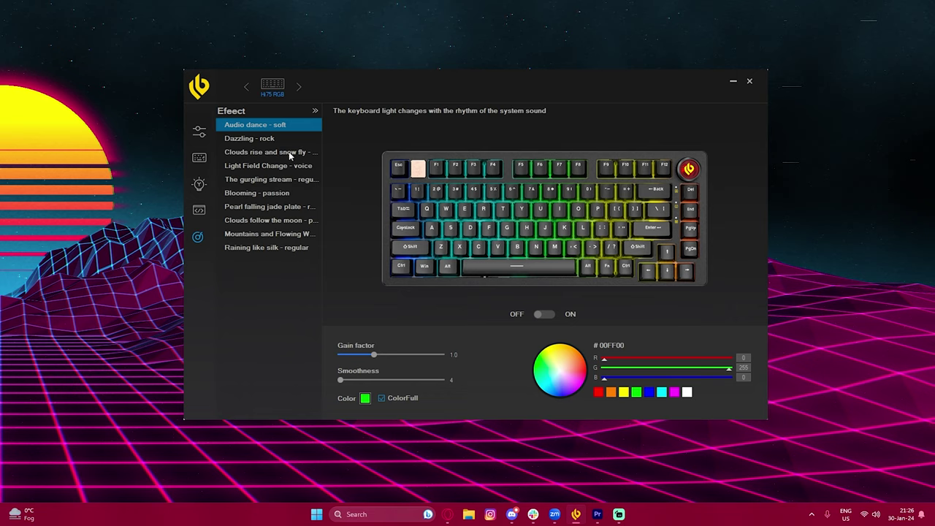
{"action": "left_click", "coordinate": [200, 128]}
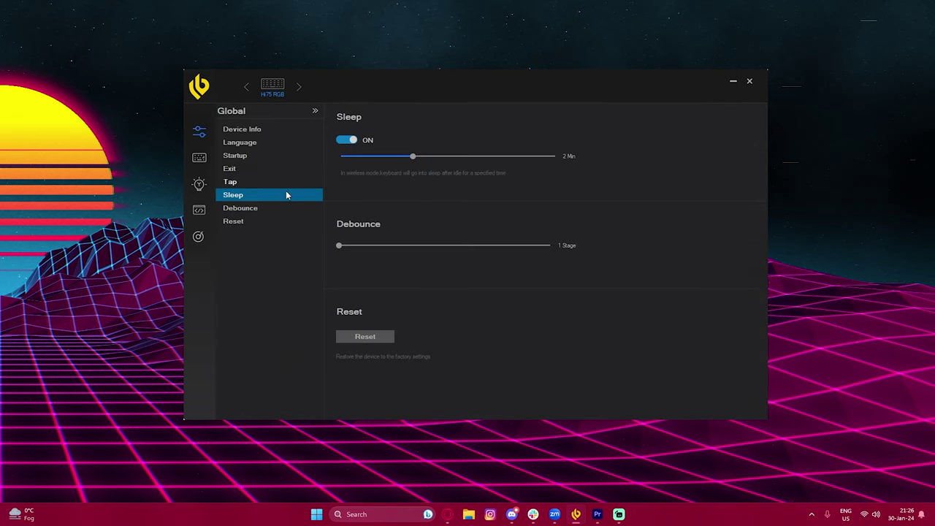